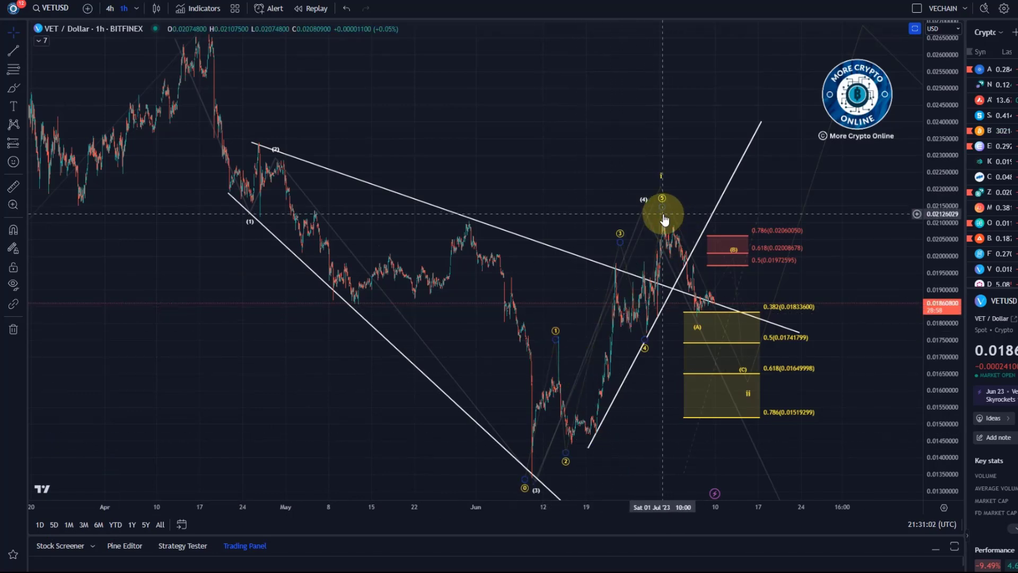
# - Zoom the time axis in on the latest candles around the wave (5) peak and the Fibonacci zones
pyautogui.scroll(3, 665, 219)
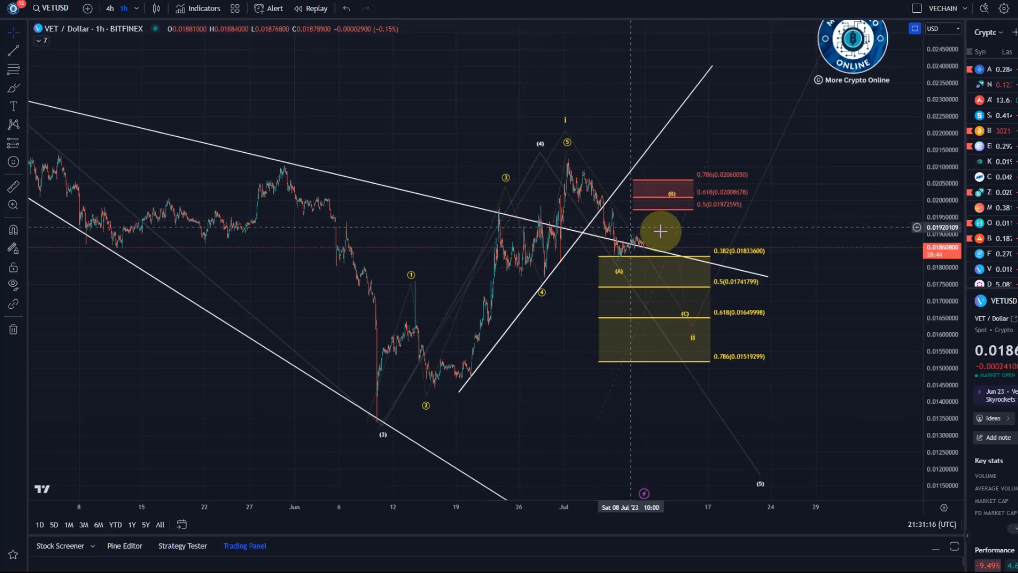
# - Select the Elliott impulse and i–ii wave drawings and zoom into the June–July candles
pyautogui.click(682, 265)
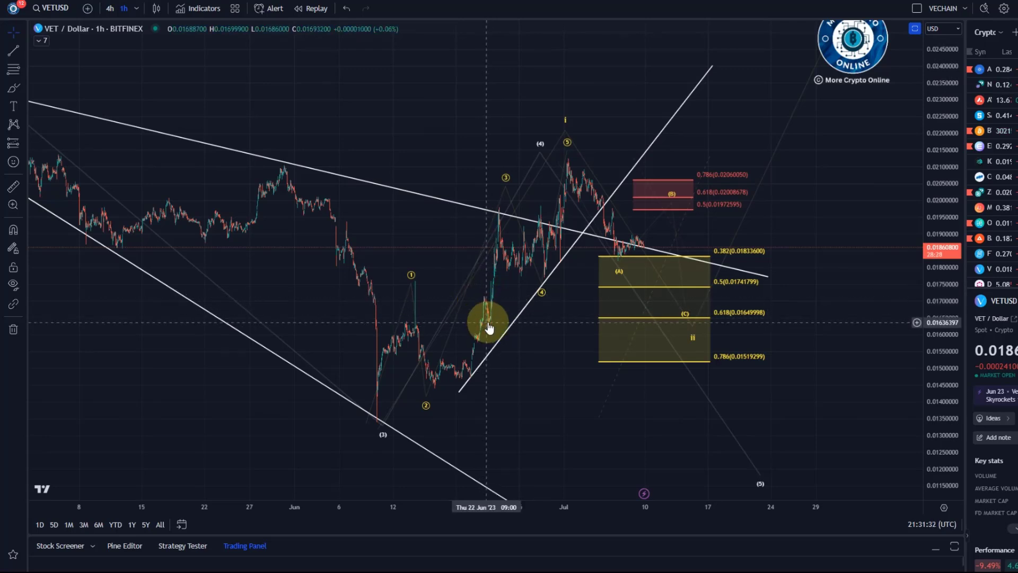
pyautogui.scroll(3, 486, 340)
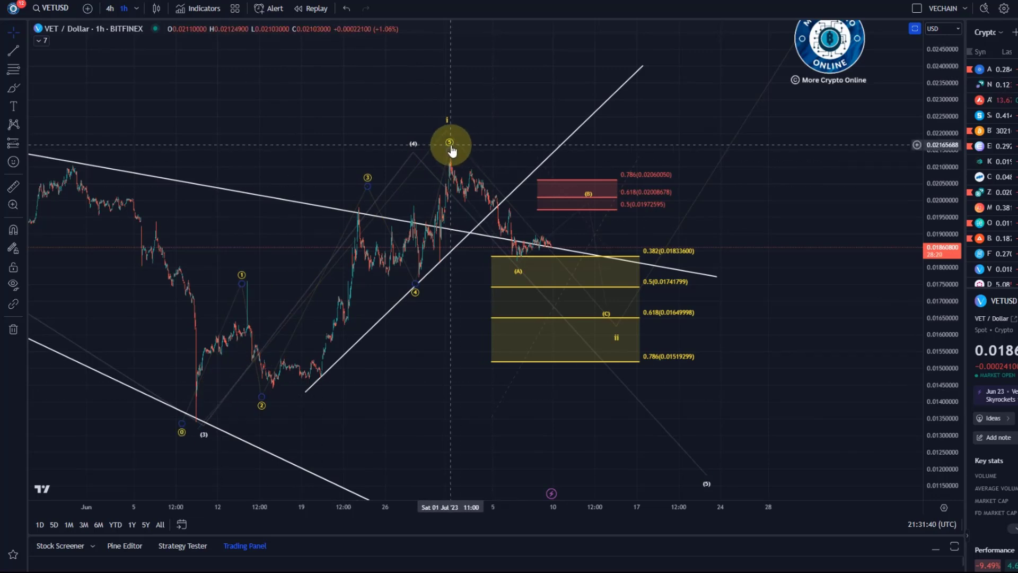
pyautogui.moveTo(452, 149); pyautogui.dragTo(490, 221)
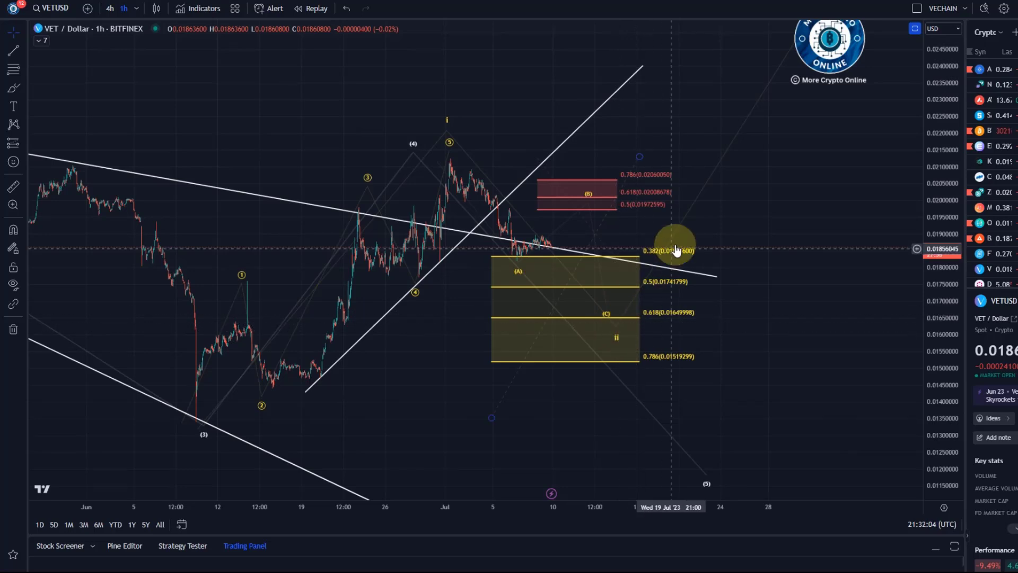
# - Move the wave ii endpoint to about 0.0161, just below (C) near the 0.618 level
pyautogui.click(517, 263)
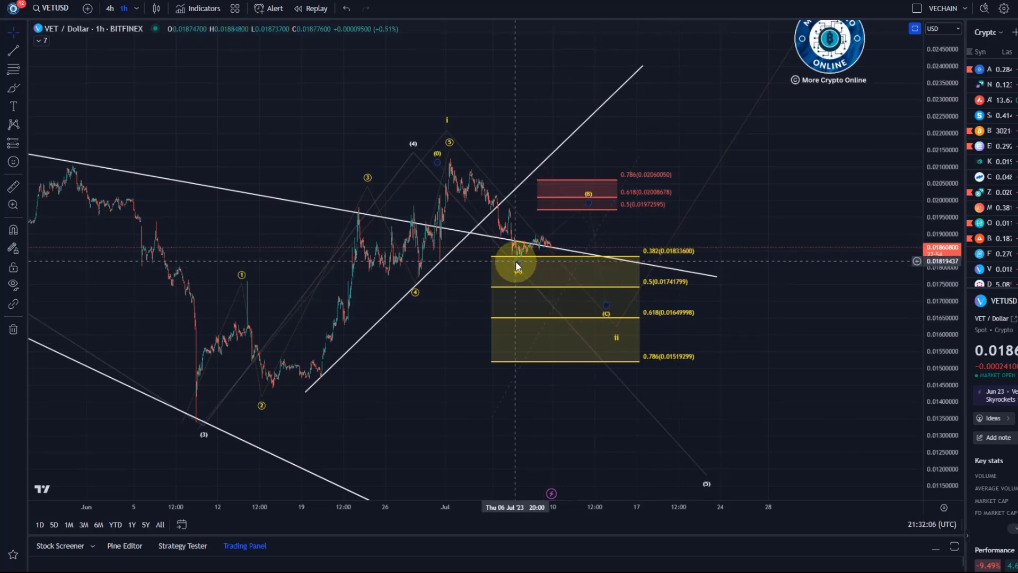
pyautogui.click(578, 284)
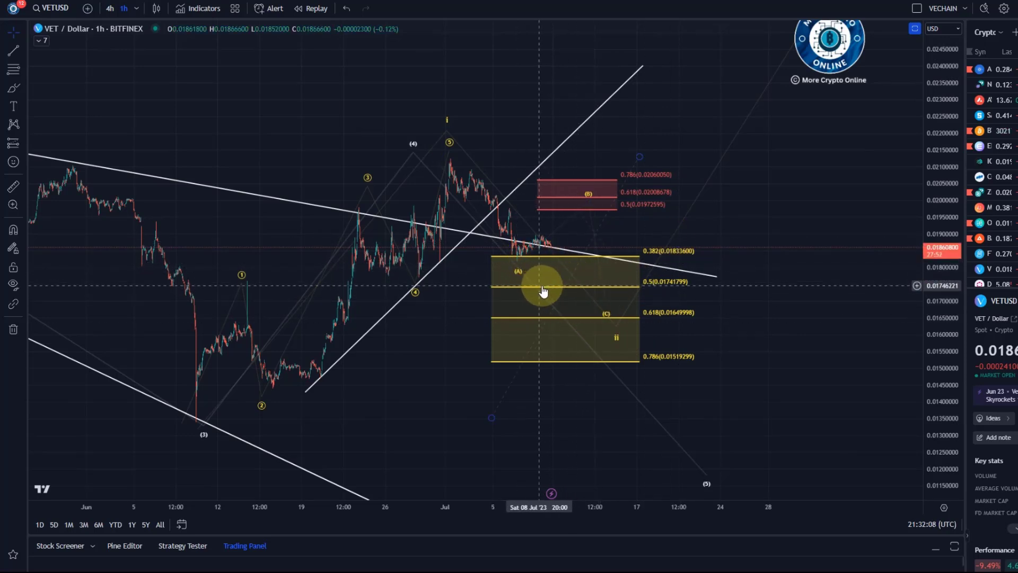
pyautogui.click(659, 320)
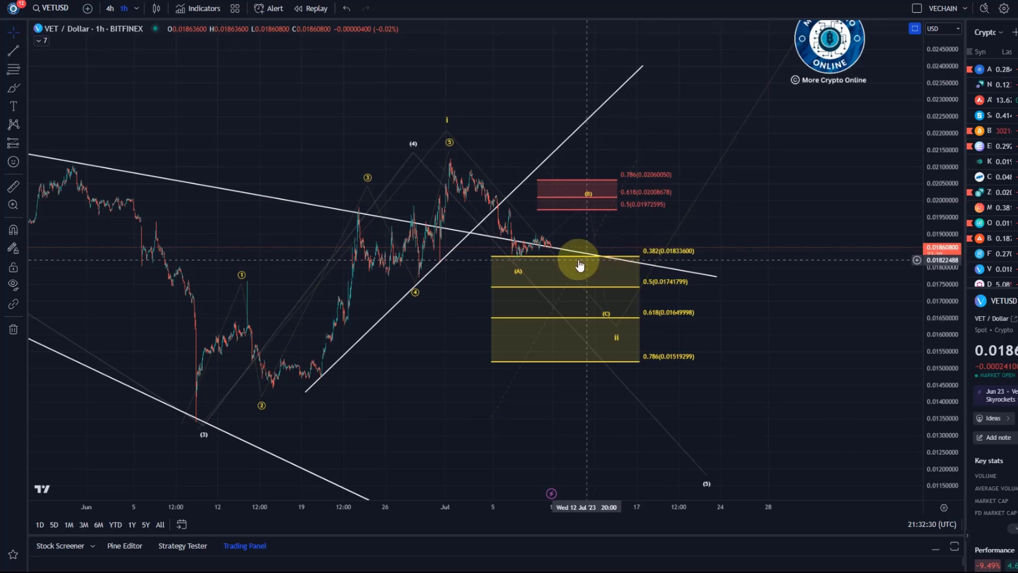
pyautogui.moveTo(617, 339); pyautogui.dragTo(516, 278)
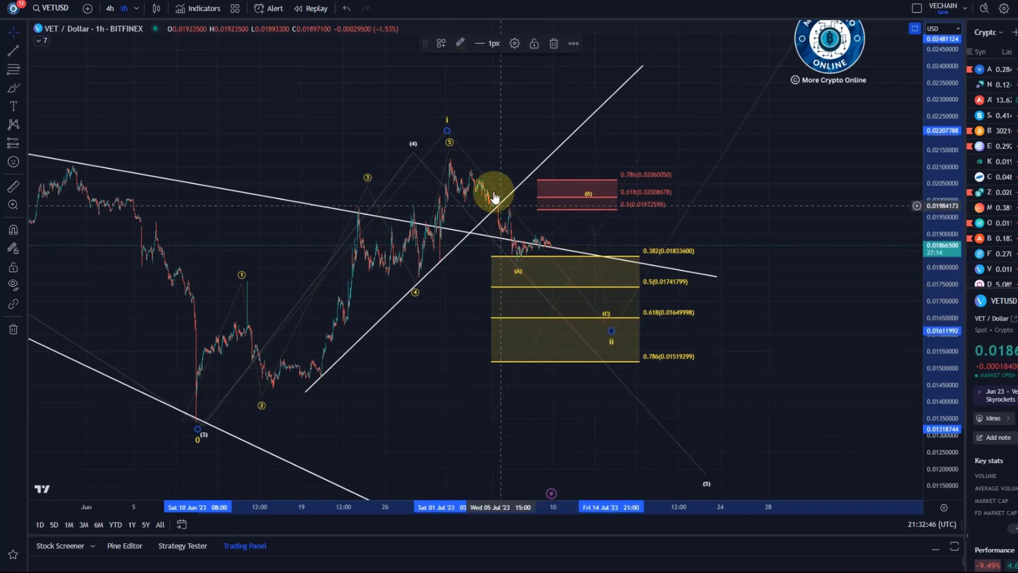
# - Draw a new ABC correction wave from the (A) low, with C inside the red Fibonacci box
pyautogui.click(518, 264)
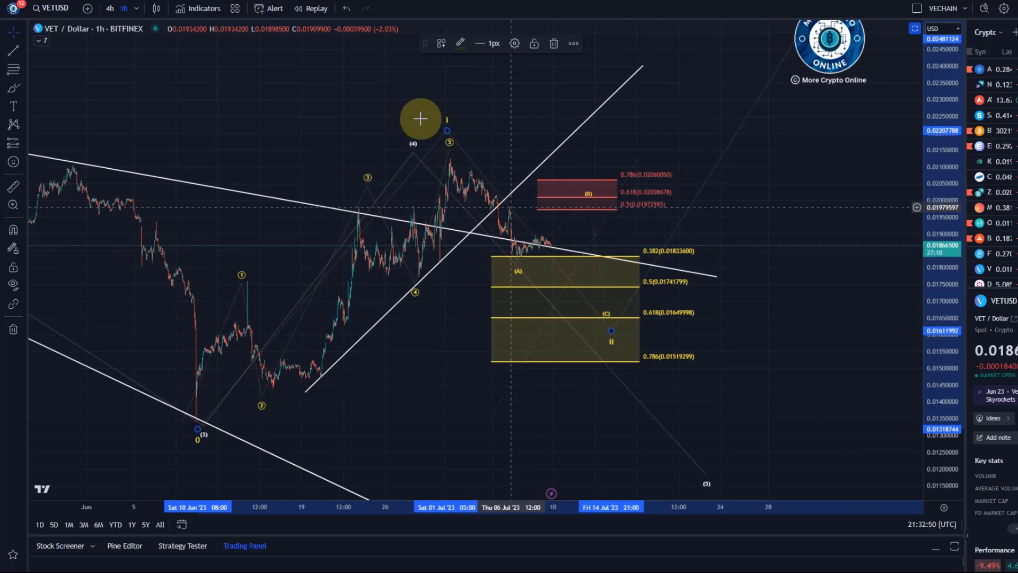
pyautogui.click(24, 122)
pyautogui.click(90, 308)
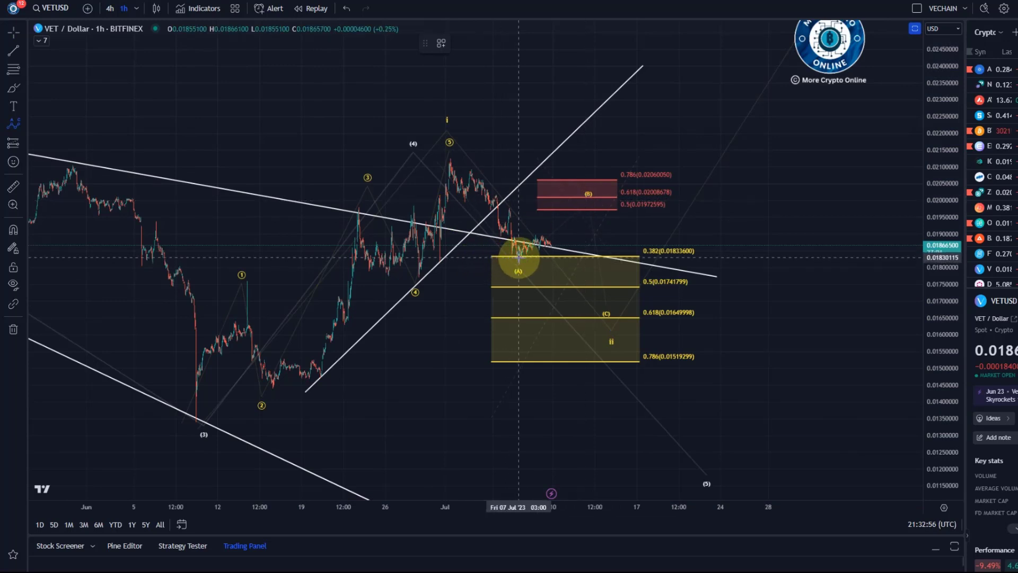
pyautogui.click(518, 257)
pyautogui.click(542, 235)
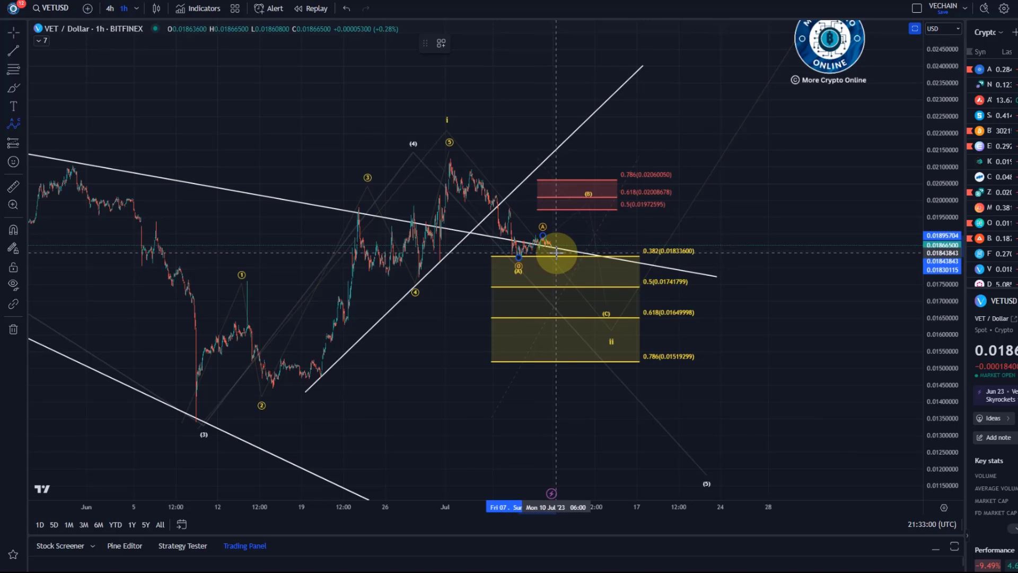
pyautogui.click(556, 251)
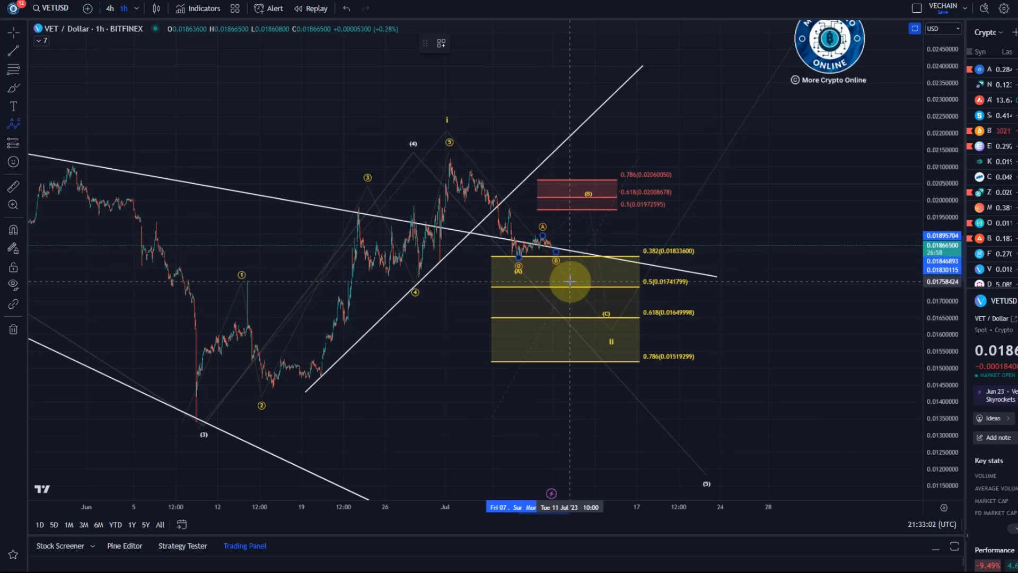
pyautogui.click(584, 213)
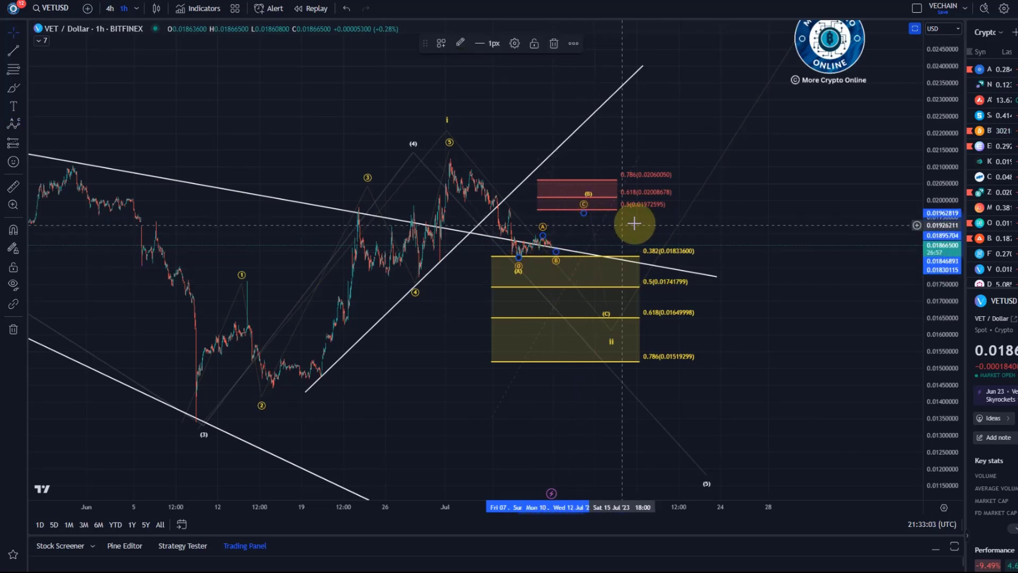
# - Set the new correction wave's degree to Micro and centre it on the chart
pyautogui.click(514, 44)
pyautogui.click(523, 318)
pyautogui.click(527, 529)
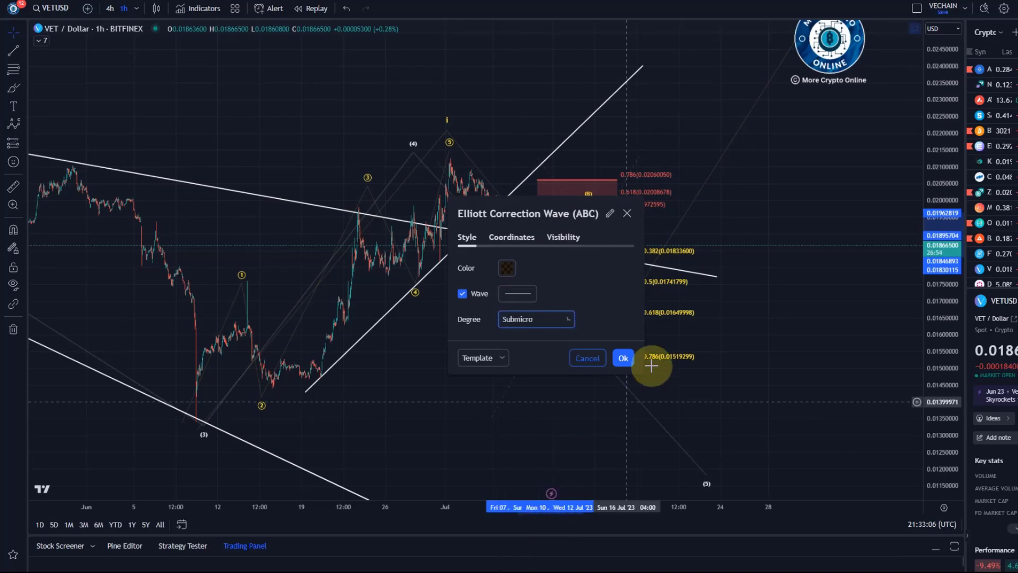
pyautogui.click(623, 358)
pyautogui.scroll(3, 688, 389)
pyautogui.moveTo(568, 288); pyautogui.dragTo(732, 303)
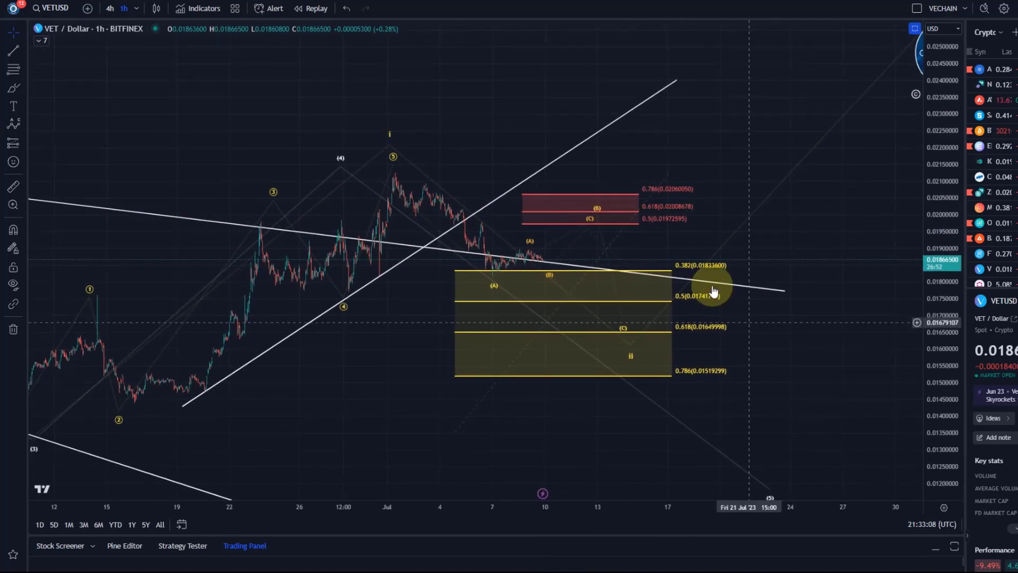
# - Reapply Micro degree to the new ABC wave and frame the wave projections
pyautogui.click(592, 206)
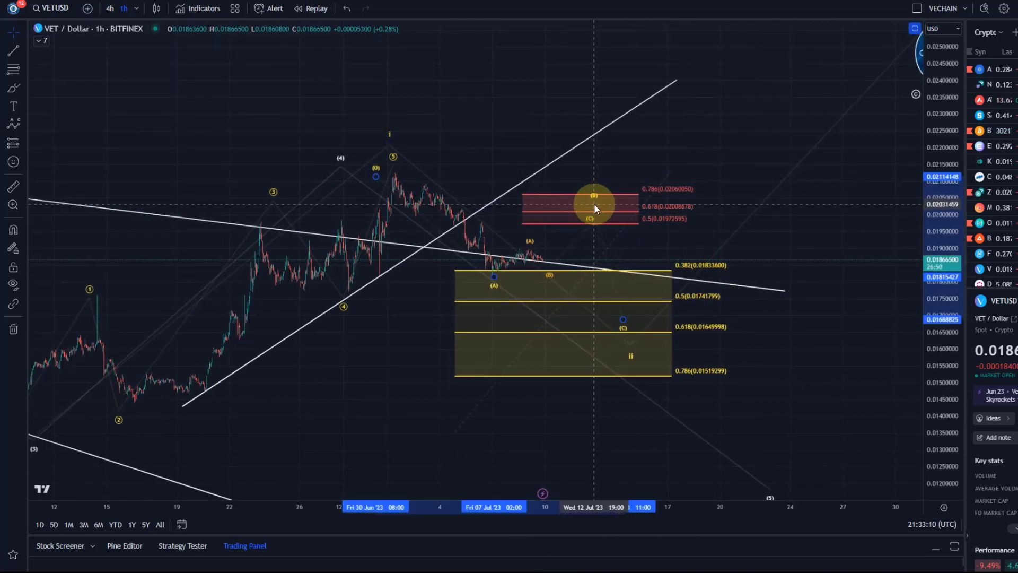
pyautogui.click(518, 49)
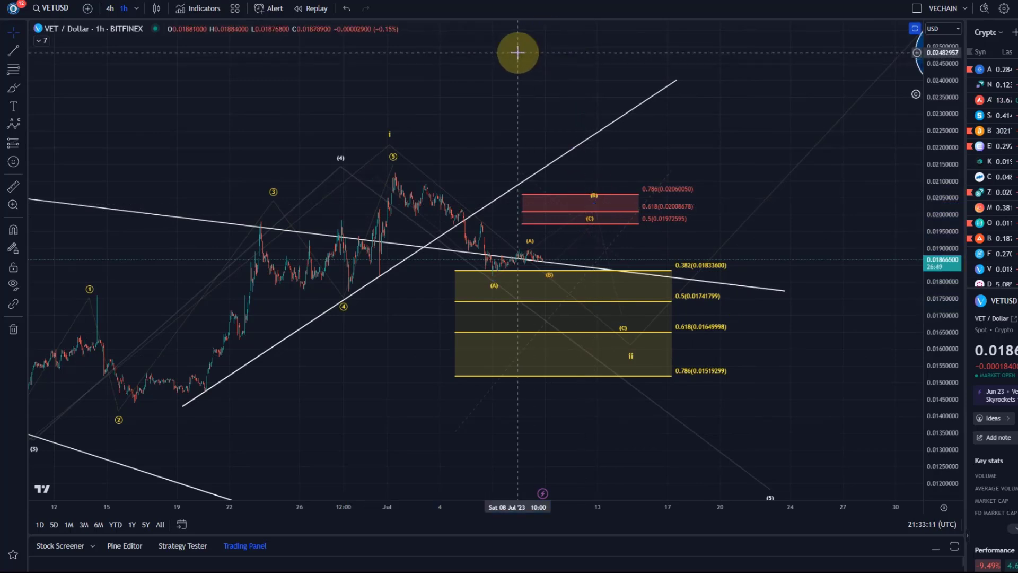
pyautogui.click(594, 205)
pyautogui.click(518, 46)
pyautogui.click(529, 319)
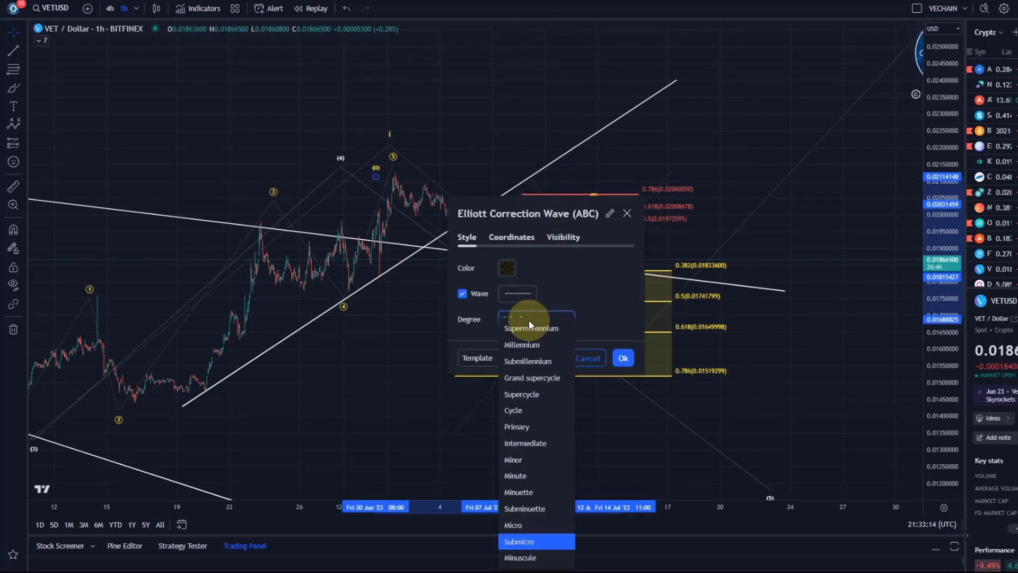
pyautogui.click(532, 525)
pyautogui.click(624, 358)
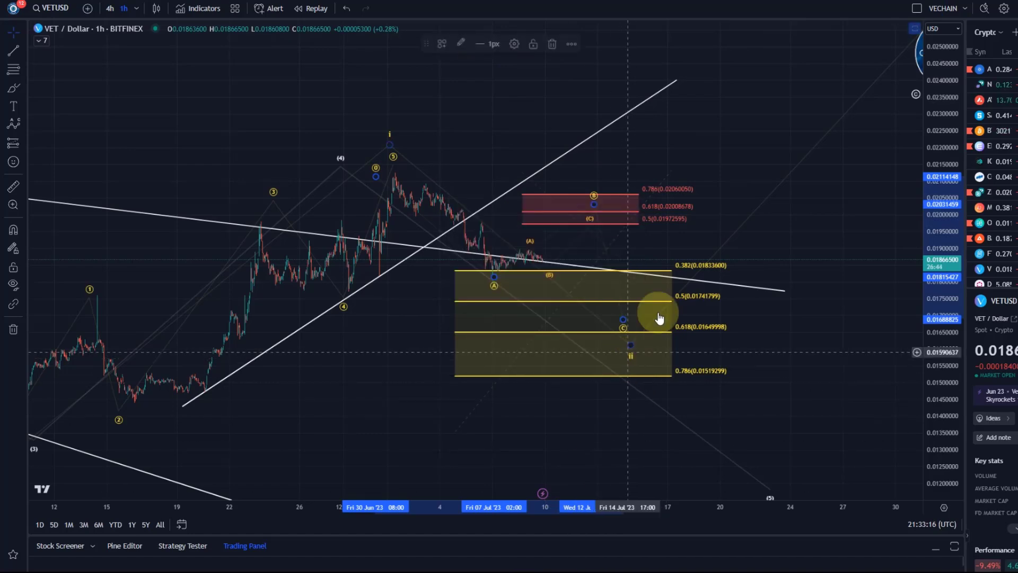
pyautogui.scroll(2, 773, 182)
pyautogui.moveTo(773, 182); pyautogui.dragTo(734, 221)
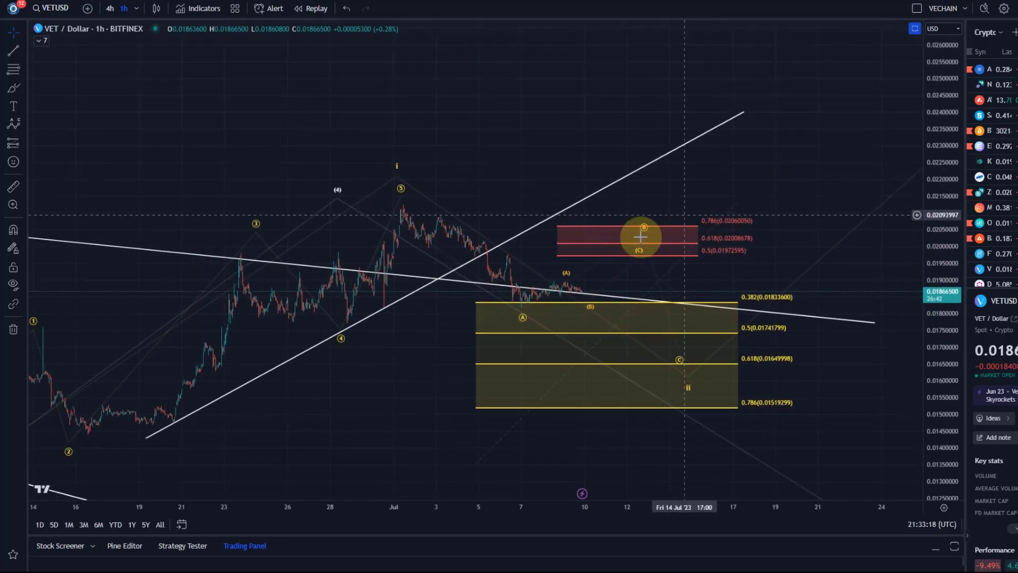
# - Stretch the price scale to inspect the ABC wave's points, then compress and pan until the whole wave count fits
pyautogui.moveTo(937, 348); pyautogui.dragTo(936, 139)
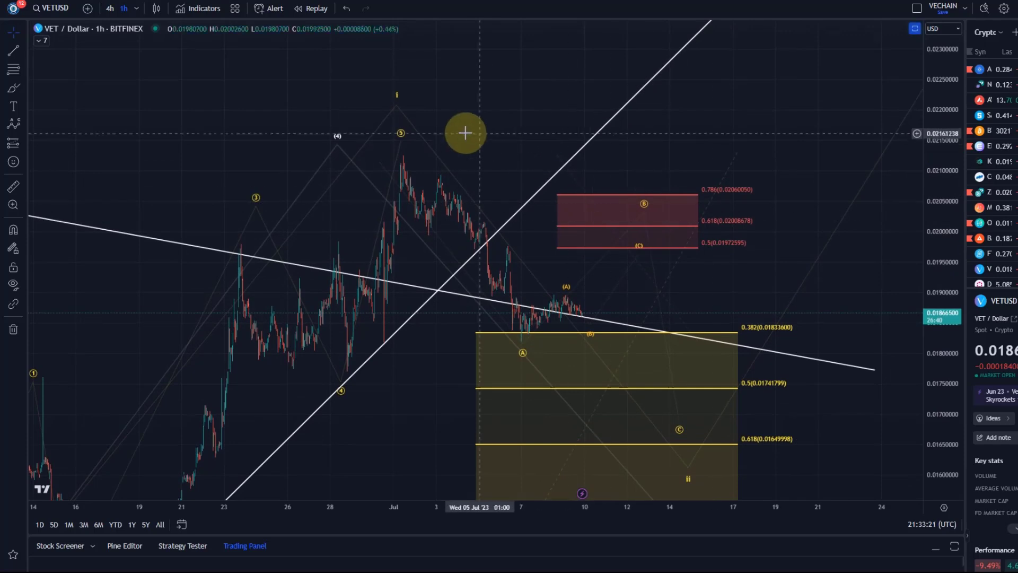
pyautogui.click(523, 350)
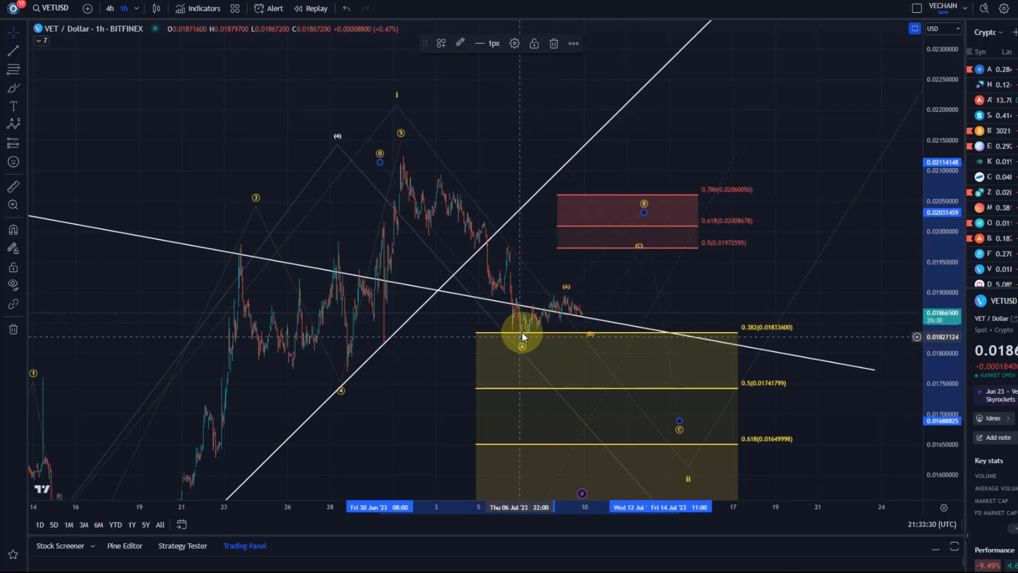
pyautogui.click(522, 339)
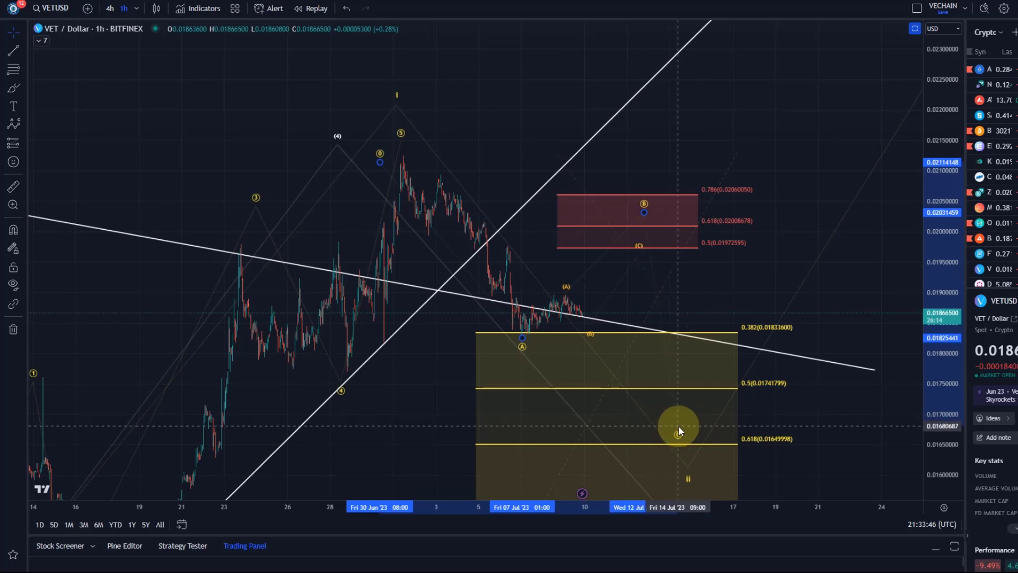
pyautogui.moveTo(745, 446); pyautogui.dragTo(699, 350)
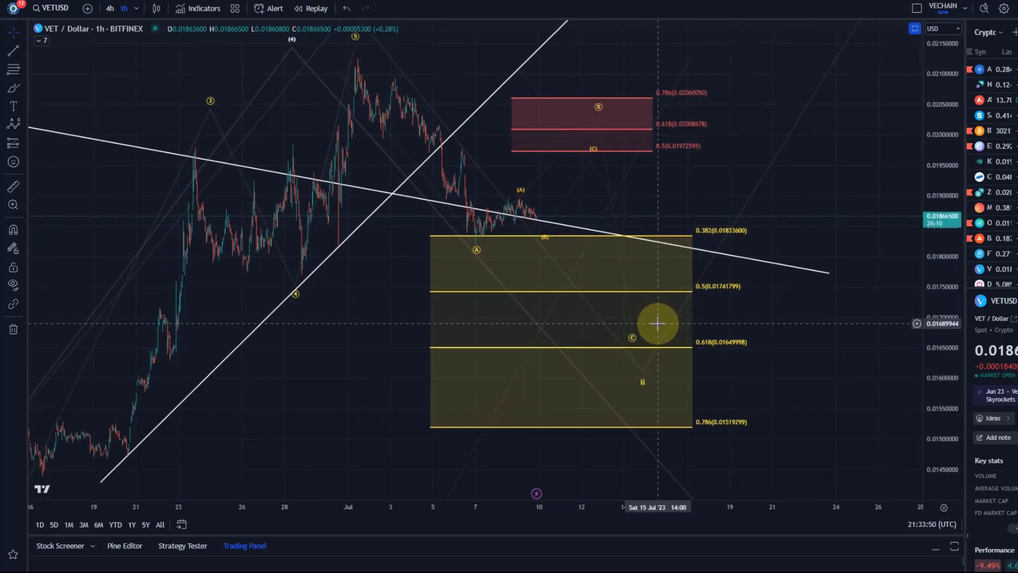
pyautogui.moveTo(934, 170)
pyautogui.mouseDown()
pyautogui.moveTo(928, 359)
pyautogui.moveTo(814, 334)
pyautogui.moveTo(846, 106)
pyautogui.moveTo(609, 314)
pyautogui.moveTo(770, 92)
pyautogui.moveTo(743, 273)
pyautogui.moveTo(683, 334)
pyautogui.mouseUp()
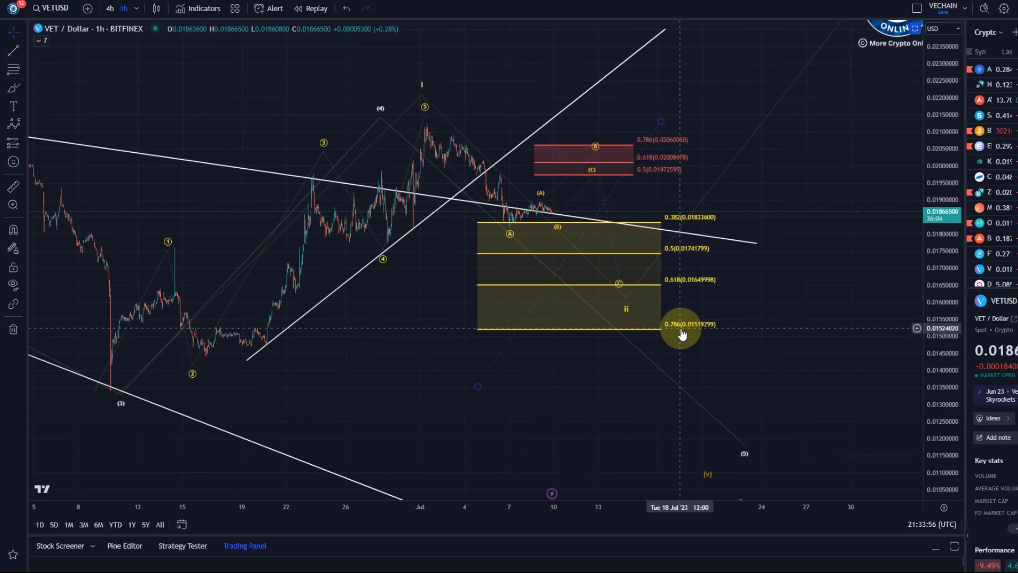